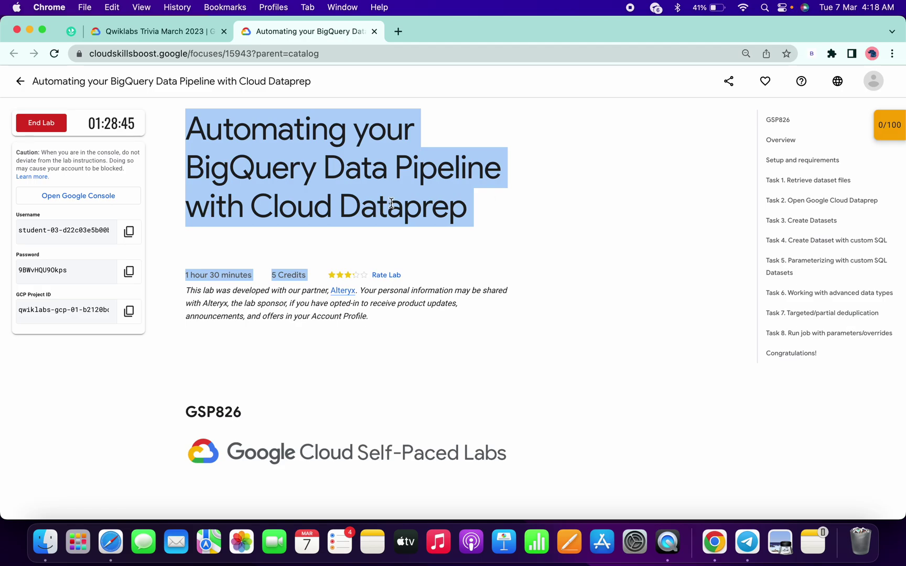
Step: Switch to the Google Cloud console, activate Cloud Shell and enlarge its terminal to nearly the full page height
key(ctrl+Right)
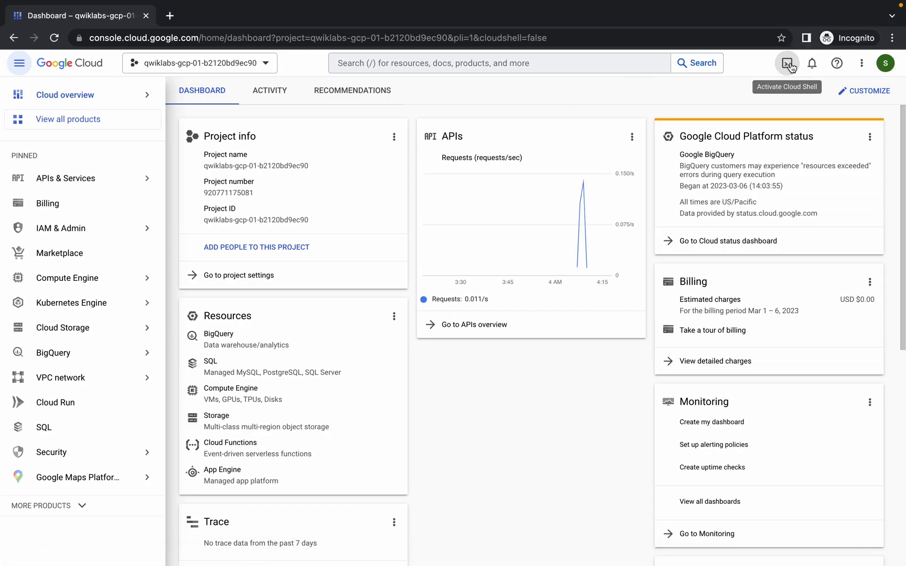
click(791, 66)
drag(530, 409, 496, 70)
Step: Copy the Task 1 dataset retrieval commands from the lab instructions, run them in Cloud Shell and authorize it
key(ctrl+Left)
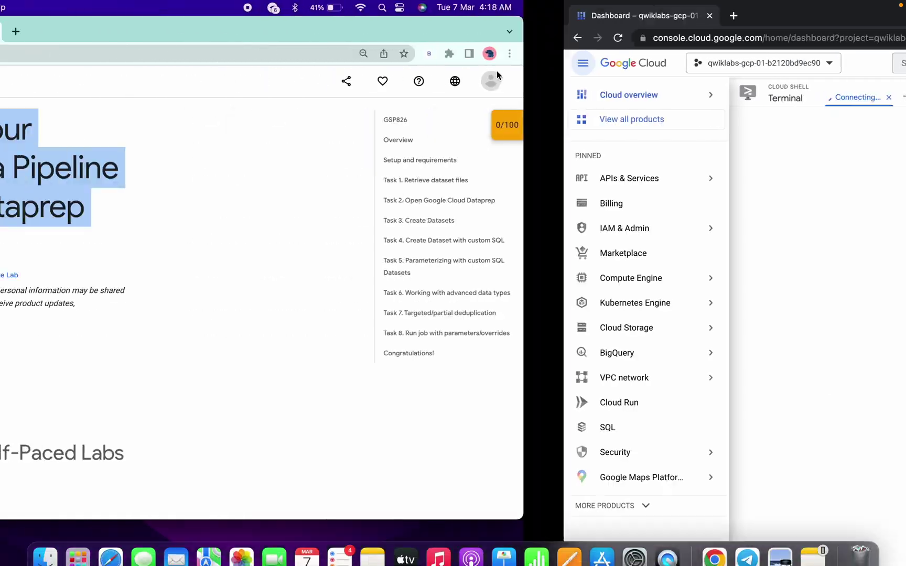
click(785, 181)
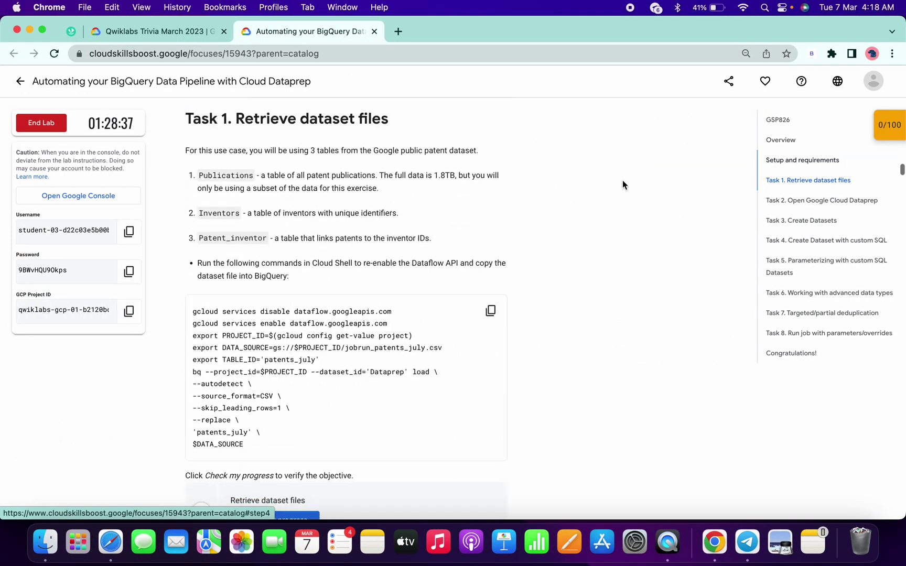
scroll(557, 201, down, 3)
click(496, 210)
key(ctrl+Right)
key(super+v)
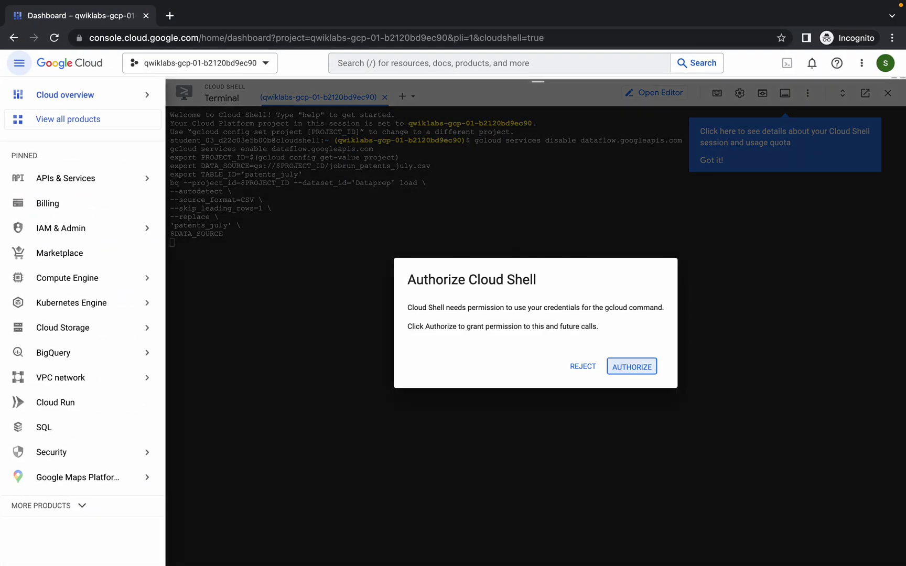
click(632, 367)
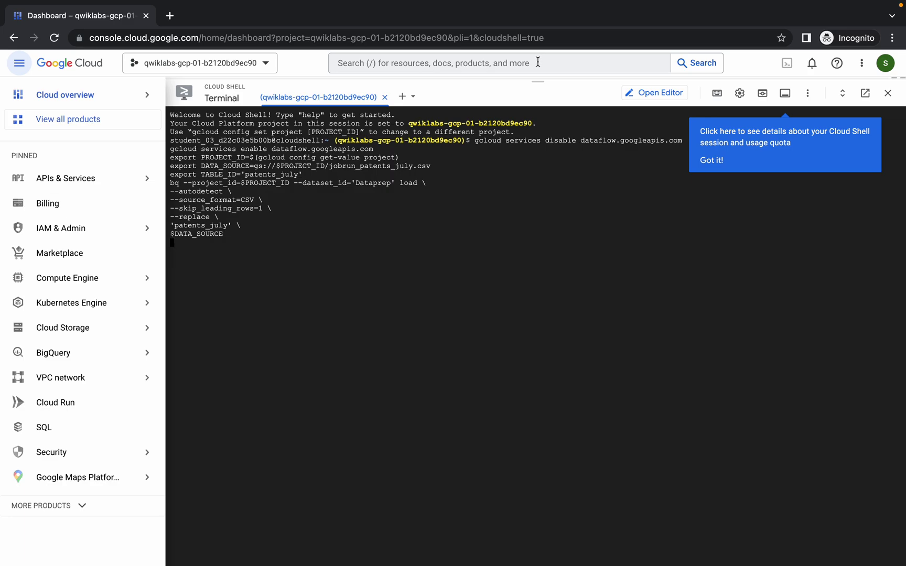
Step: Search the console for Dataprep and for Cloud Storage Buckets, and open each page in a new tab
click(538, 62)
text(dataprep)
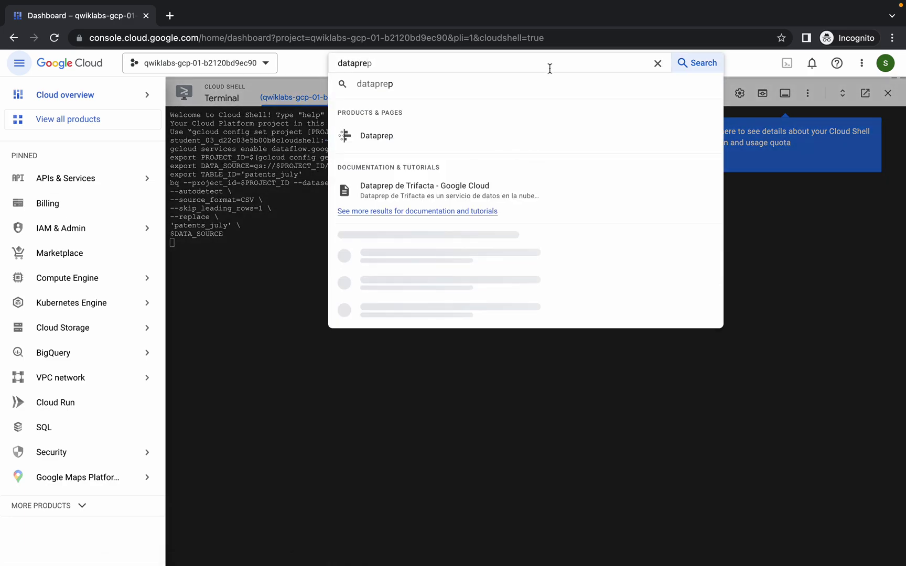
super+click(378, 138)
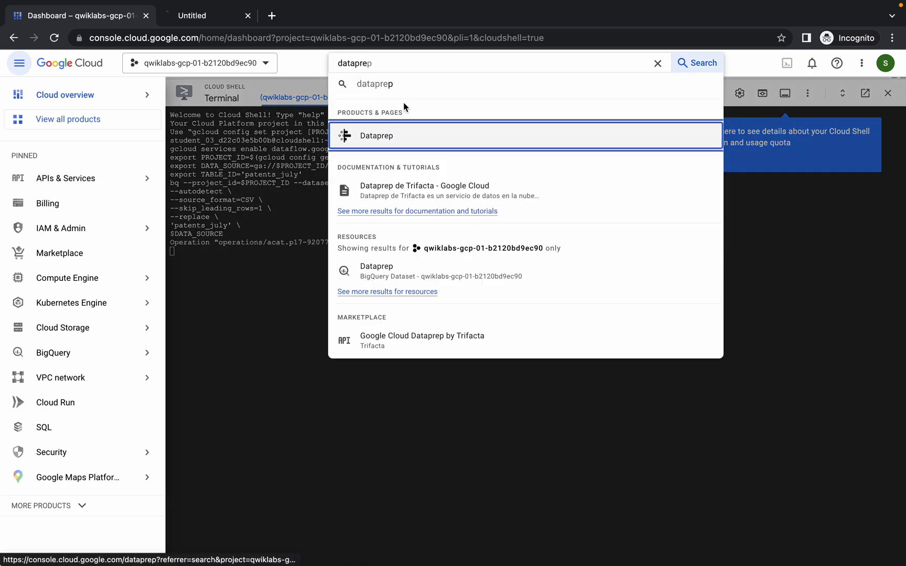
double_click(432, 59)
text(b)
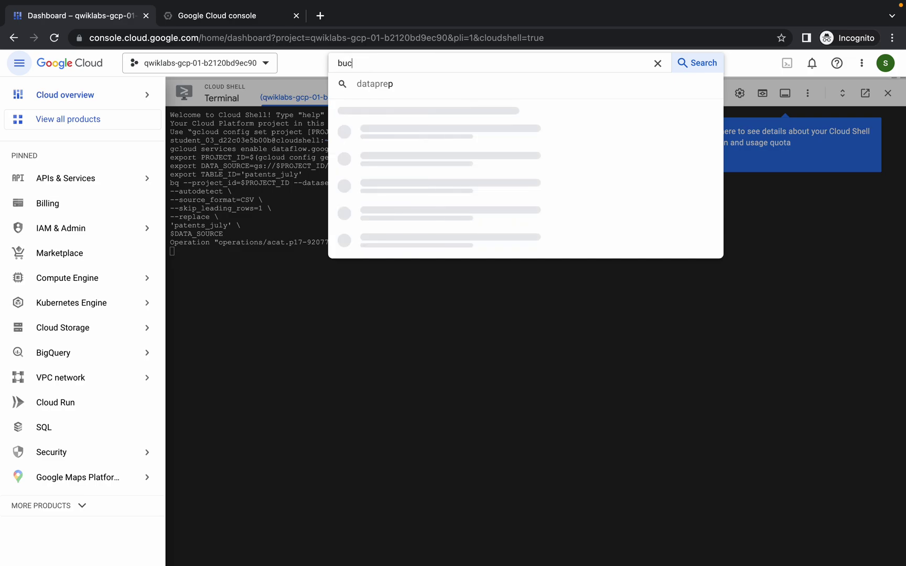
text(uc)
super+click(388, 141)
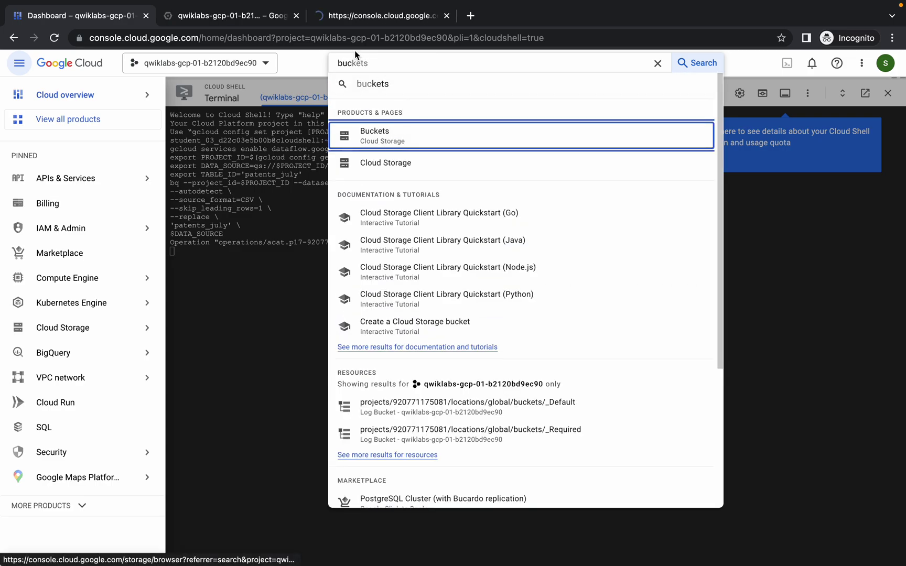
Step: Accept the Google Dataprep terms of service, consent to data sharing and allow Trifacta to access the project data
click(246, 22)
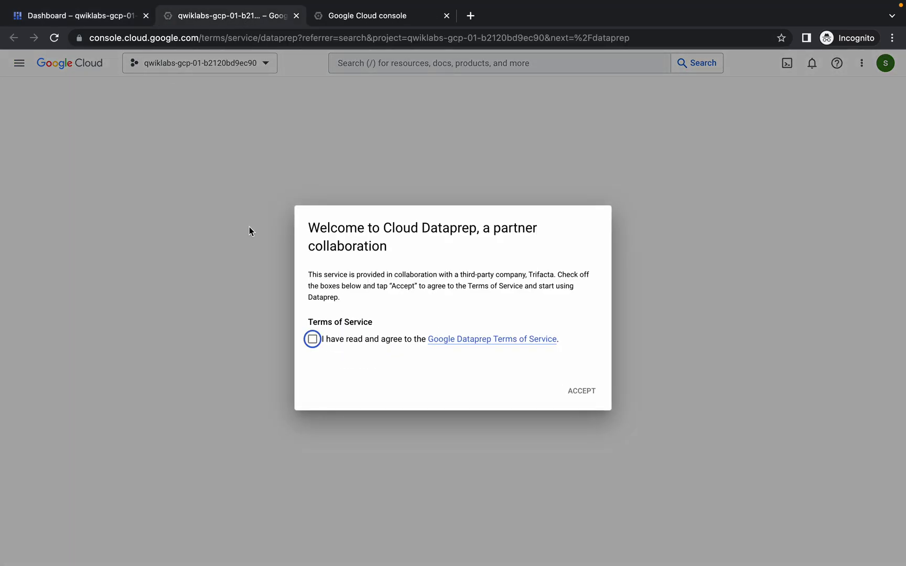
click(329, 341)
click(594, 393)
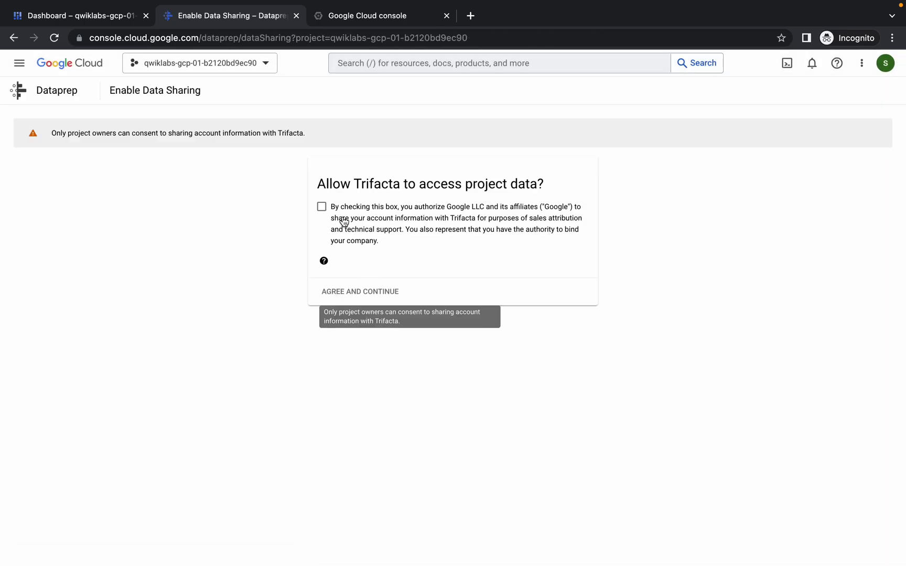
click(322, 206)
click(367, 291)
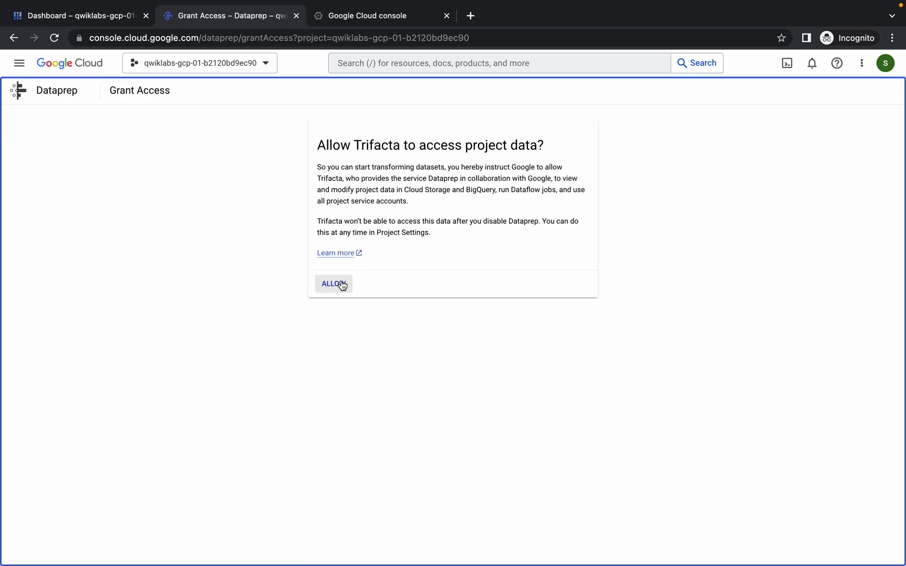
click(342, 285)
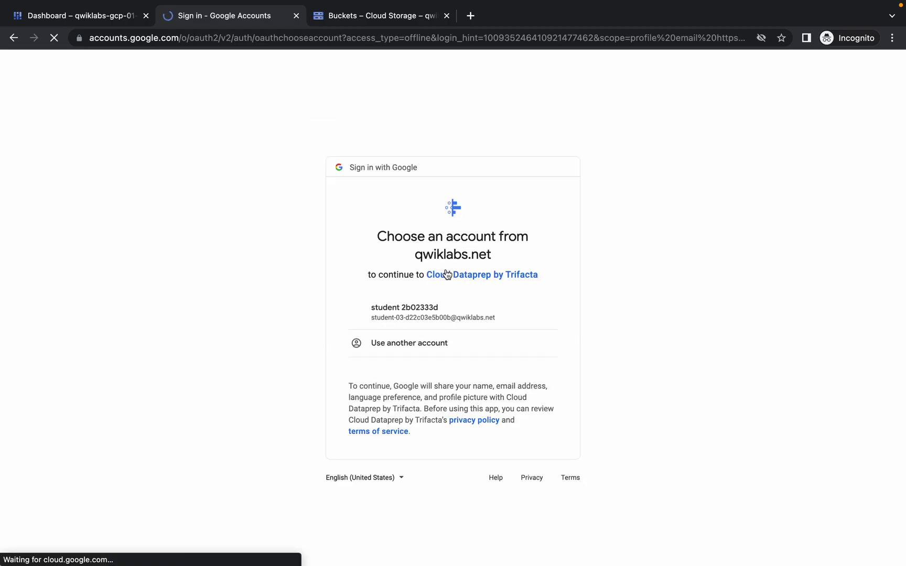
Step: Sign in to Dataprep with the student account, allow access and complete first-time setup with the default storage location
click(434, 303)
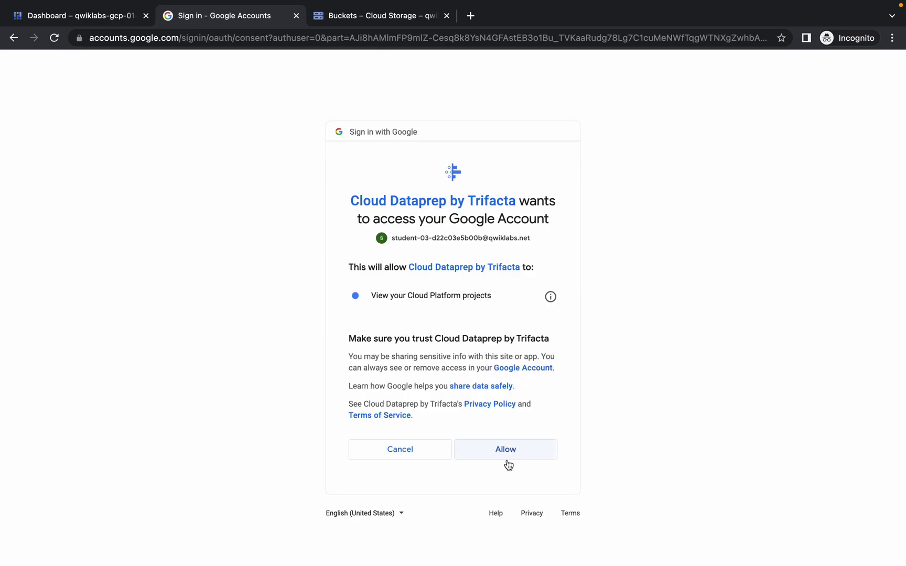
click(505, 460)
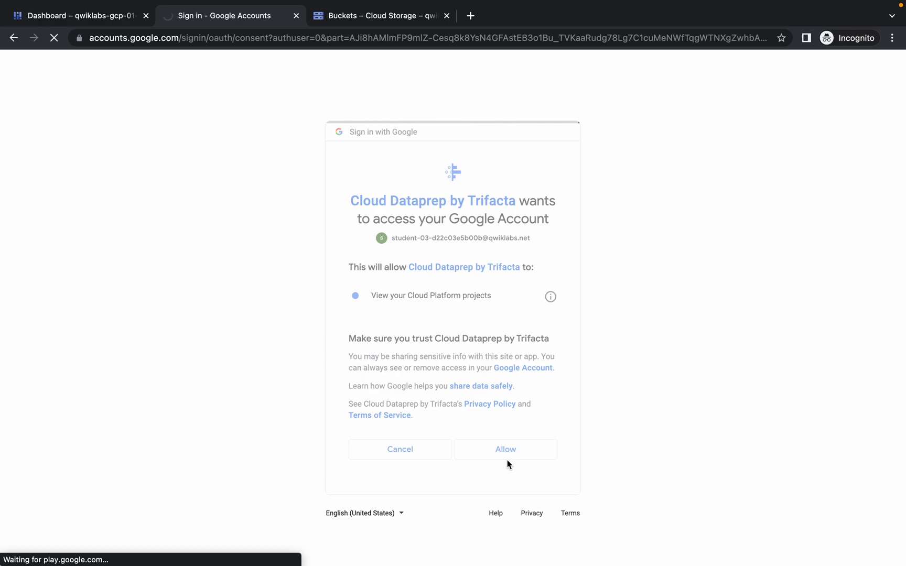
click(315, 350)
click(571, 378)
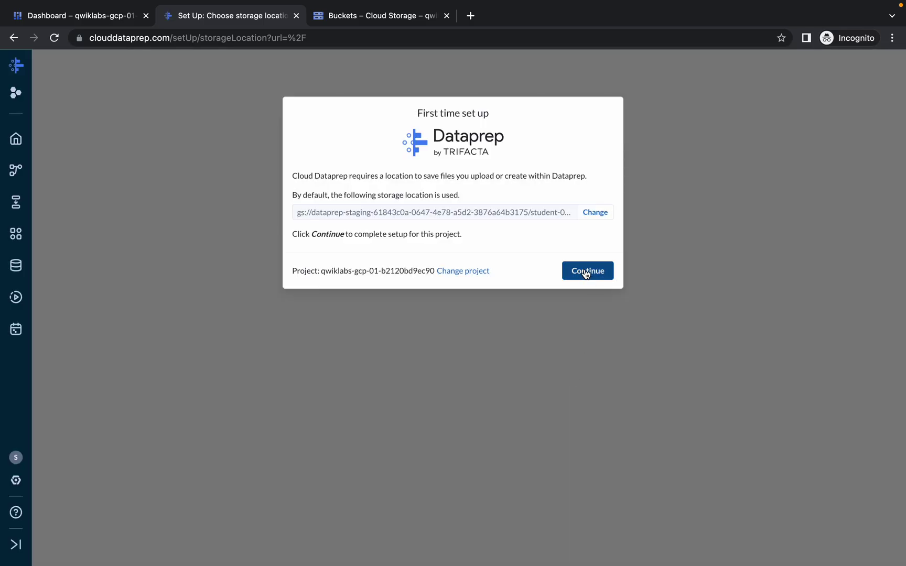
click(586, 272)
Step: Search the Quick lab channel in Telegram for the lab title "Automating your BigQuery Data Pipeline with Cloud Dataprep"
key(ctrl+Left)
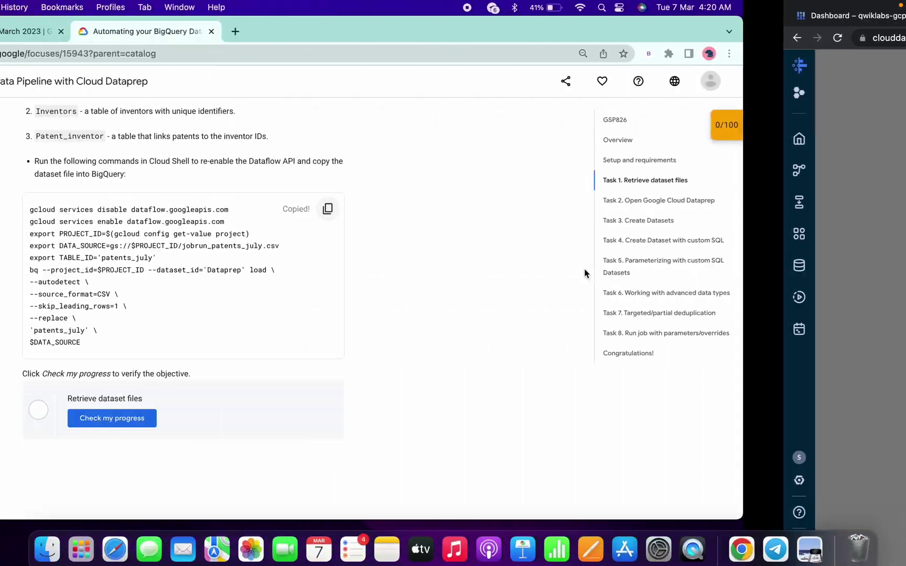
triple_click(220, 81)
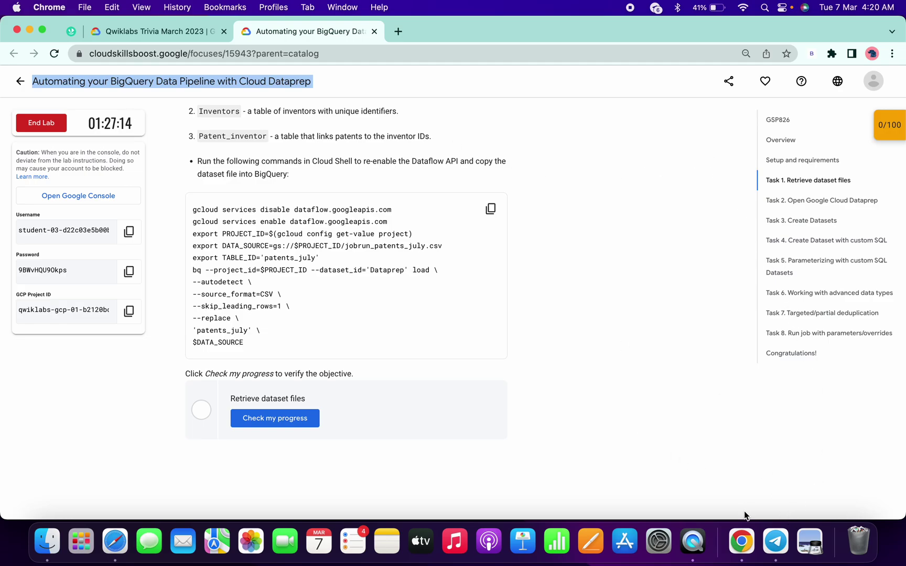
click(774, 539)
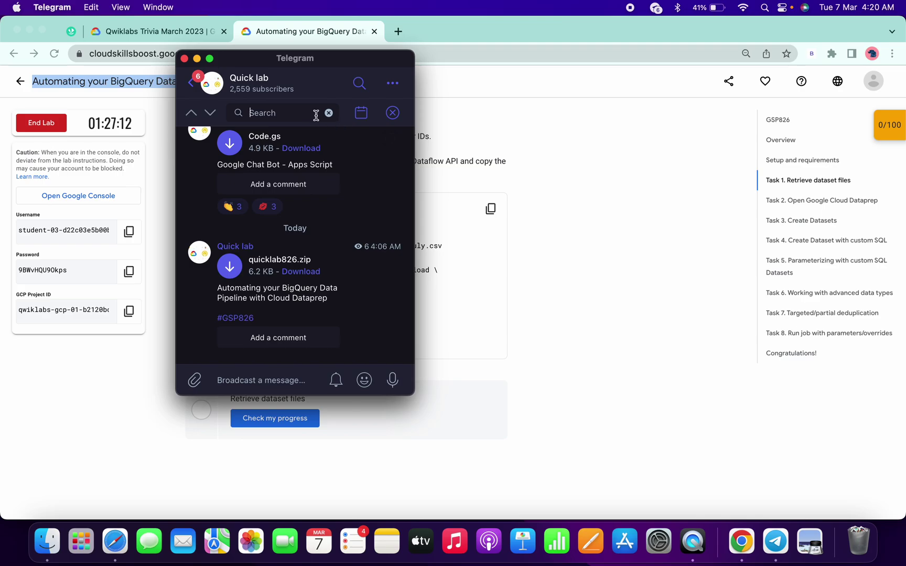
key(super+v)
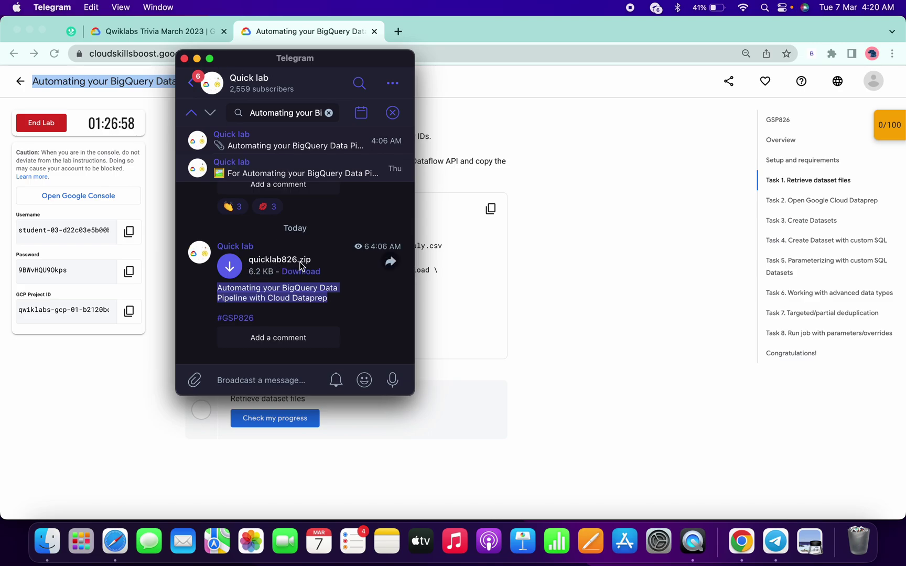
click(576, 300)
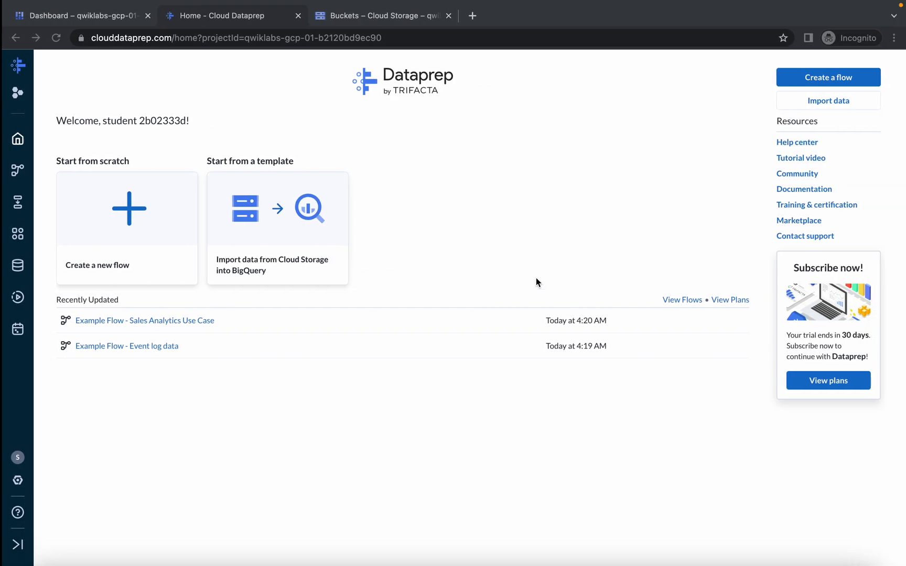
Step: Go to the Dataprep flows list and begin importing a flow
click(13, 174)
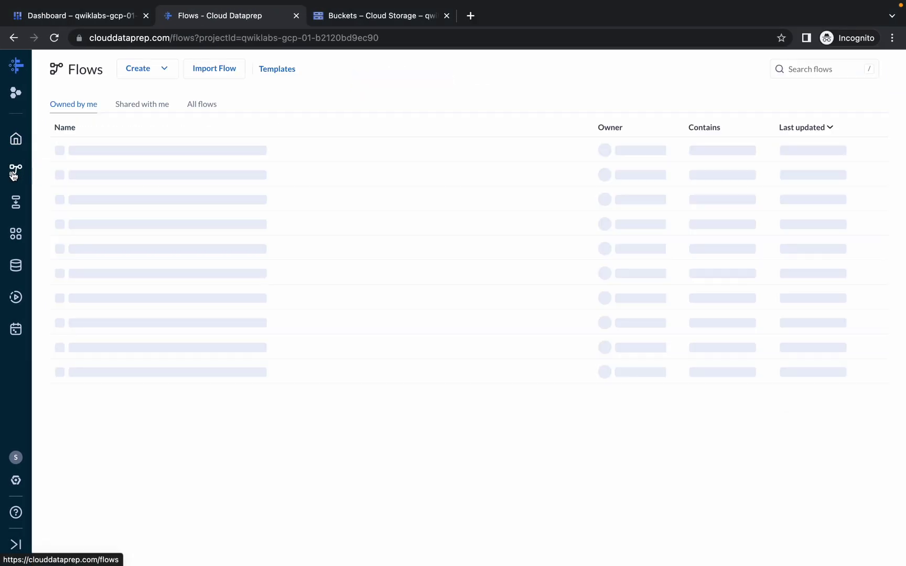
click(211, 73)
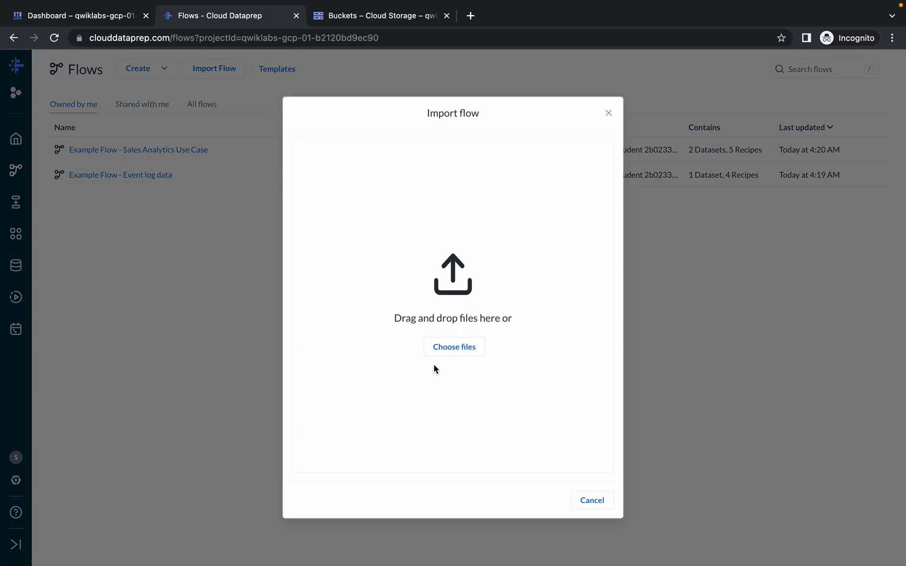
click(451, 351)
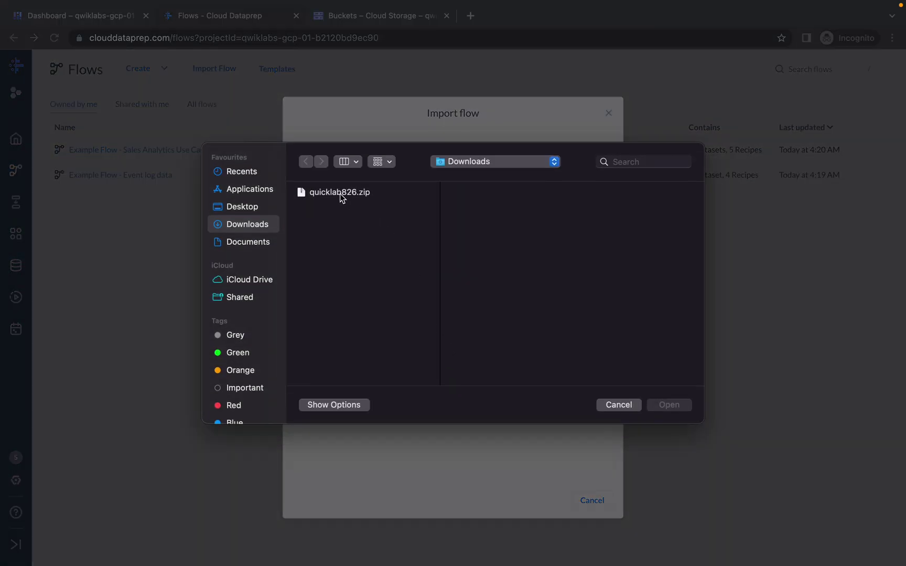
click(340, 193)
click(665, 405)
click(625, 406)
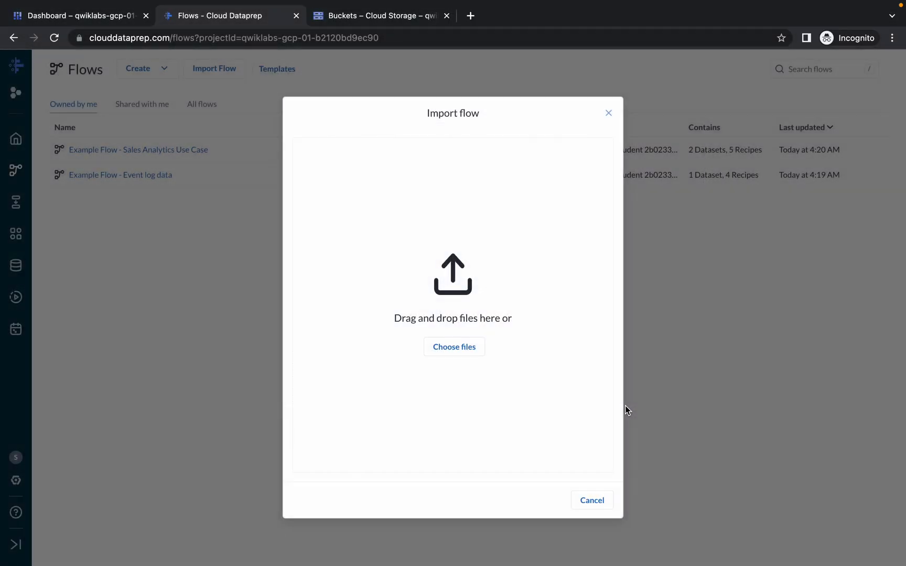
Step: Import the flow file quicklab826.zip from the Downloads folder
click(466, 350)
click(346, 194)
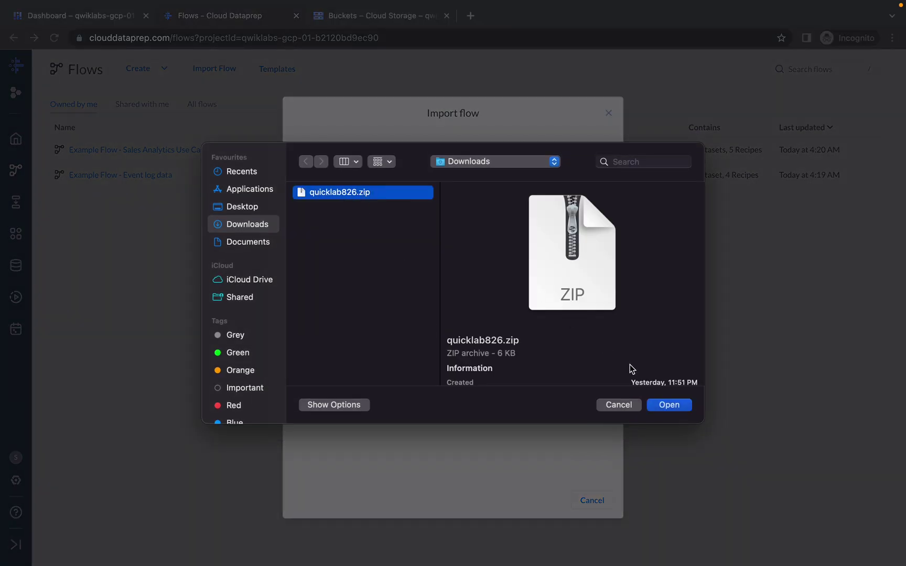
click(670, 405)
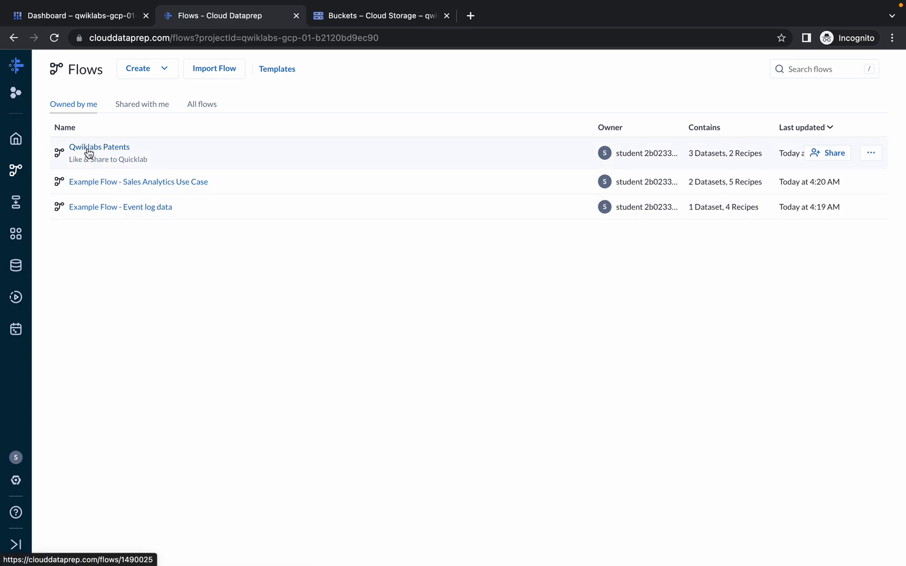
Step: Open the Qwiklabs Patents flow and bring up the run settings for the Untitled recipe output
click(88, 152)
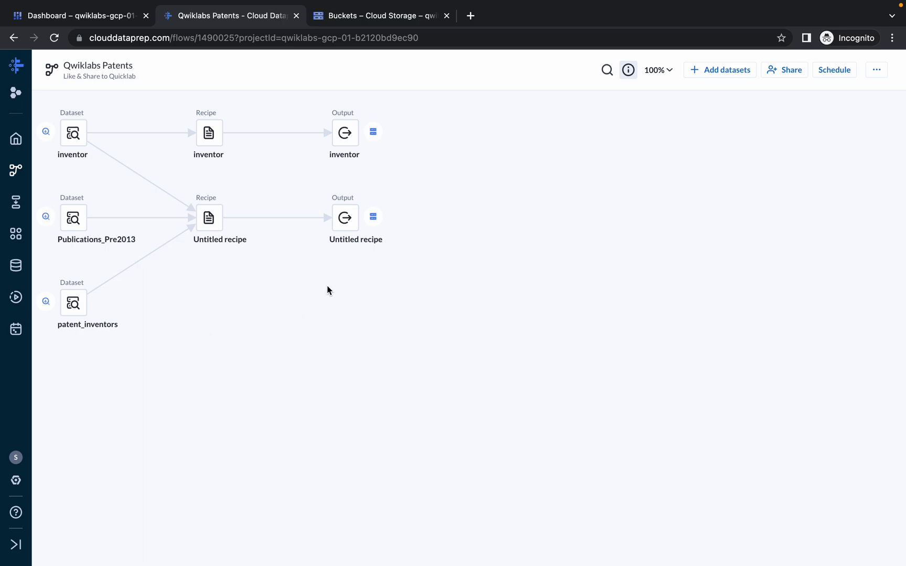
click(345, 220)
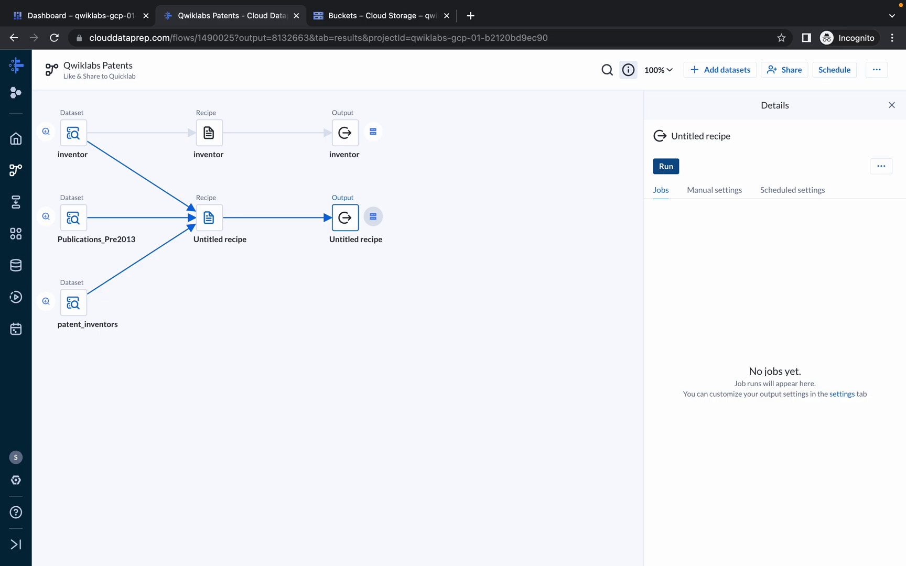
click(665, 167)
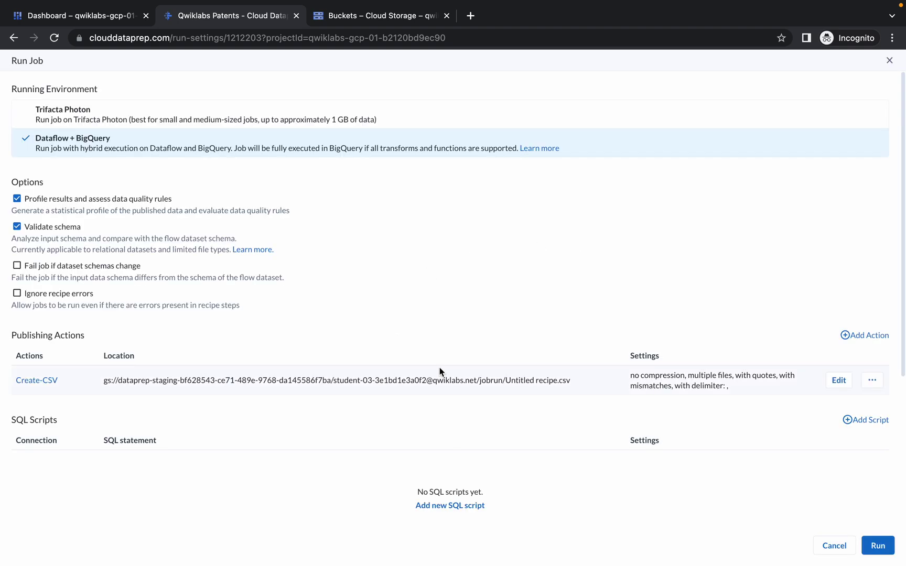
Step: Override the job parameters, setting filter_date to 20120000 and patent_id_filter to 0
scroll(440, 371, down, 6)
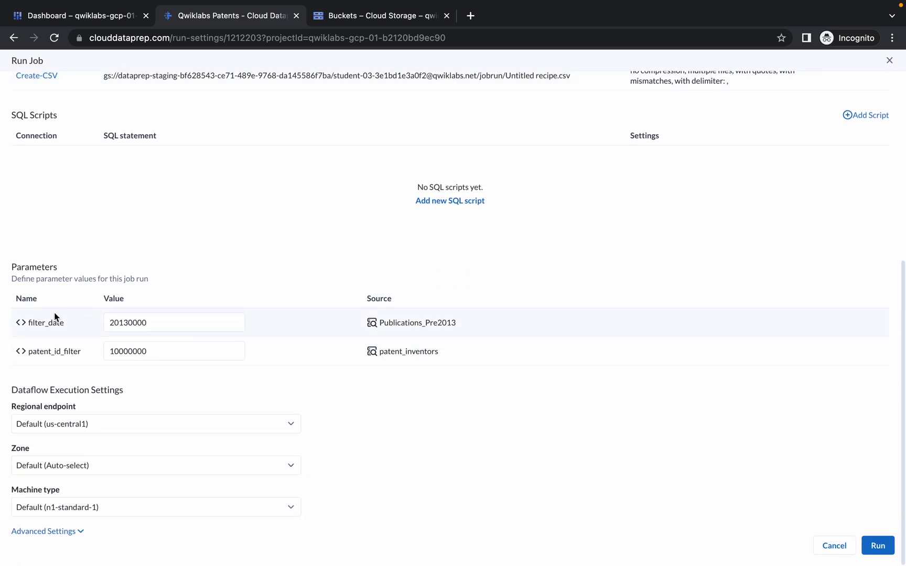
click(129, 322)
key(BackSpace)
double_click(150, 349)
text(0)
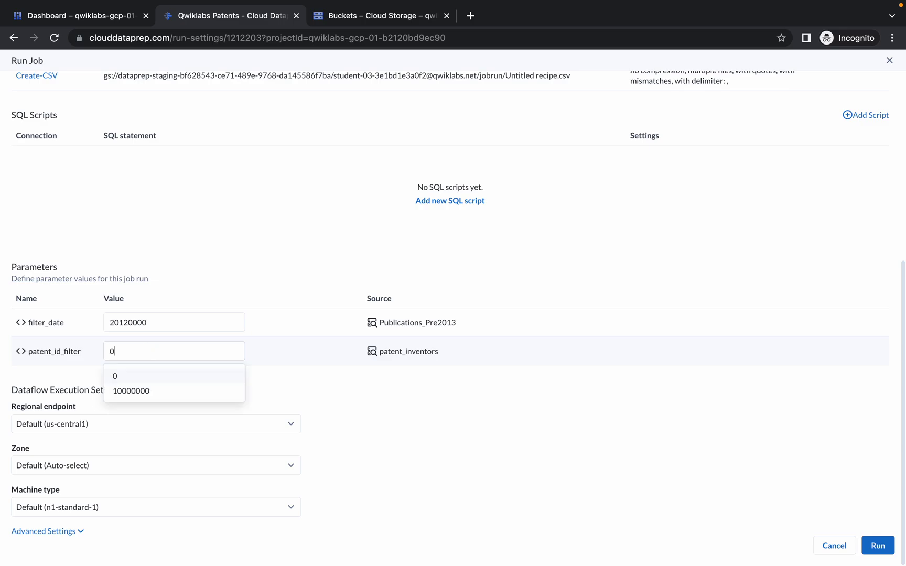
click(151, 376)
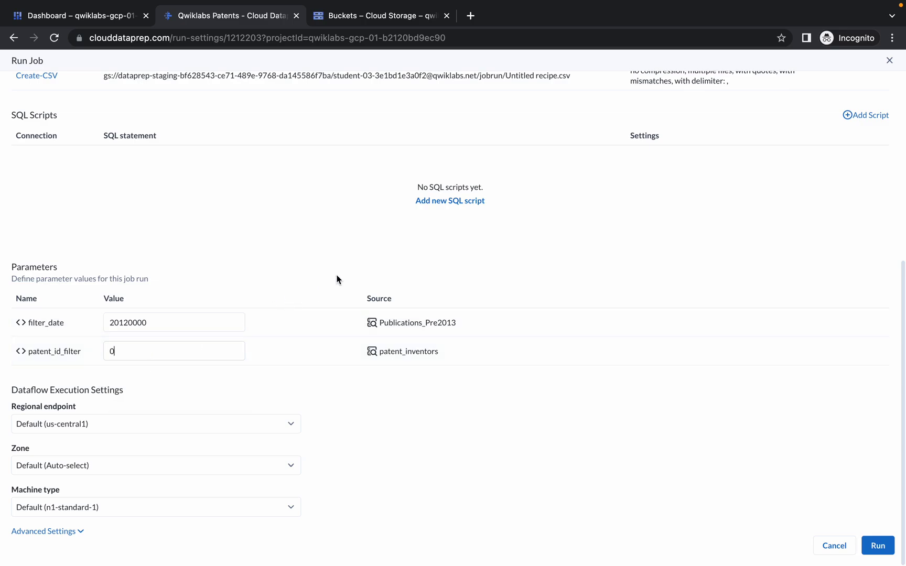
Step: Open the Create-CSV publishing action for editing, and copy the path of the student's jobrun folder from the dataprep-staging bucket in Cloud Storage
scroll(337, 280, up, 3)
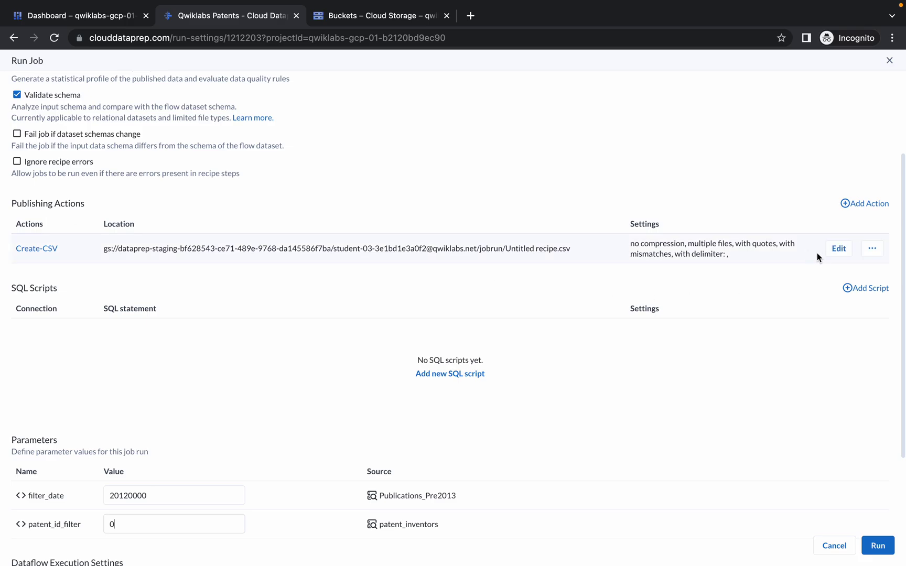
click(839, 250)
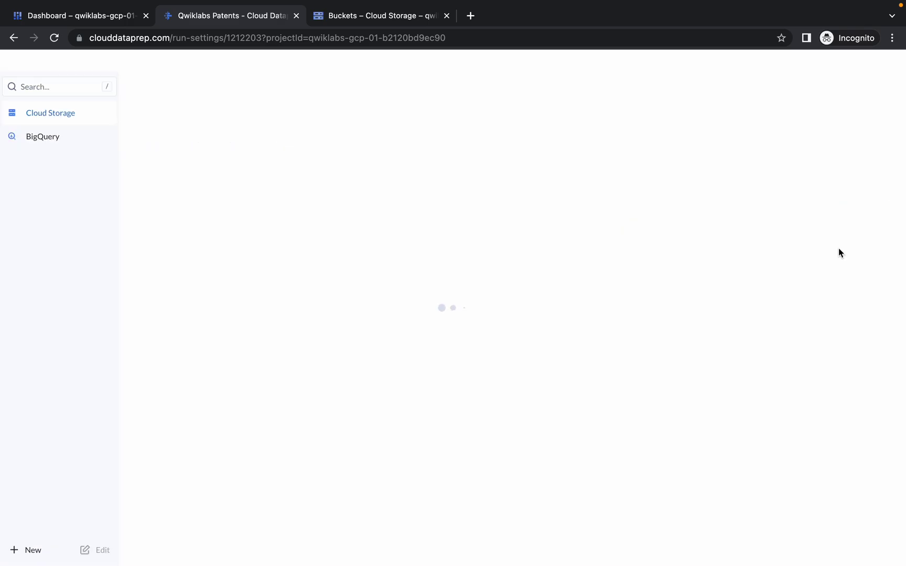
click(357, 15)
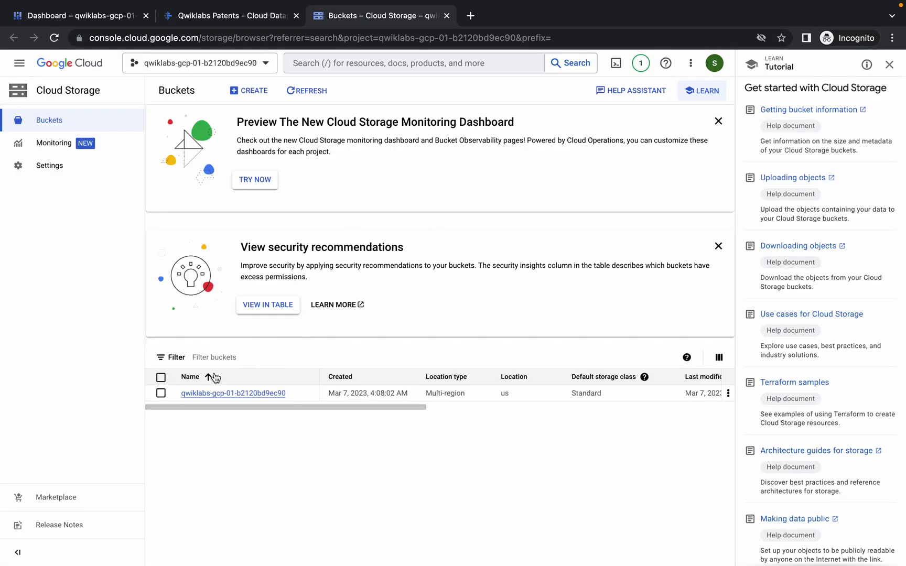
click(303, 92)
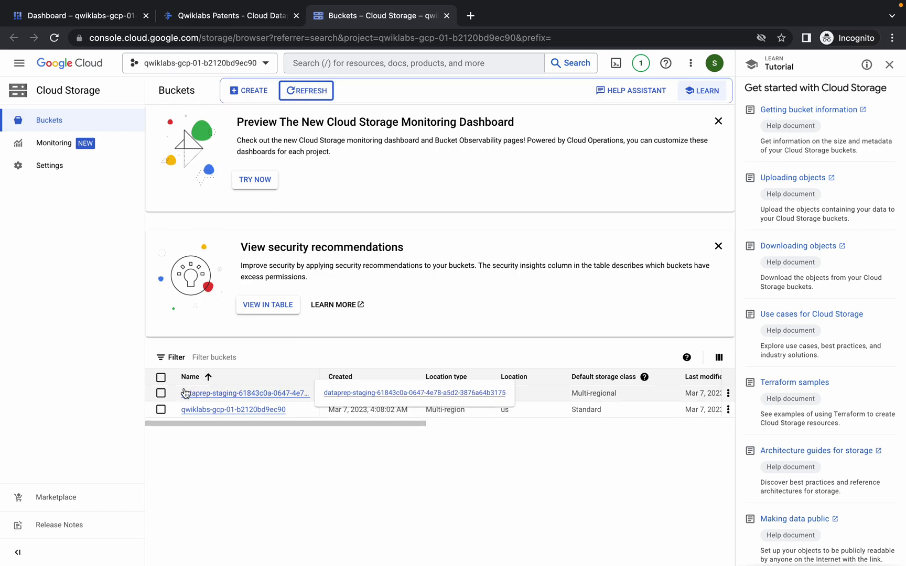
click(235, 397)
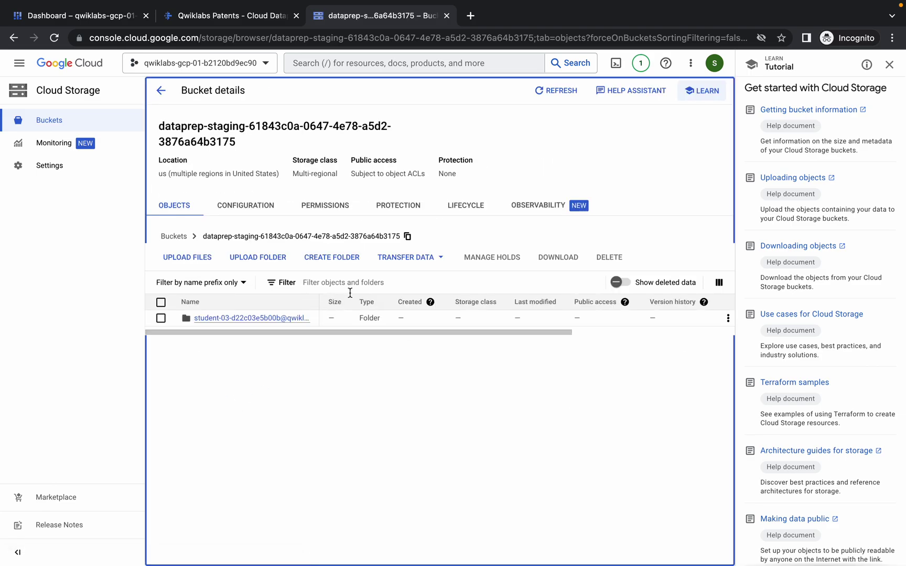
click(231, 318)
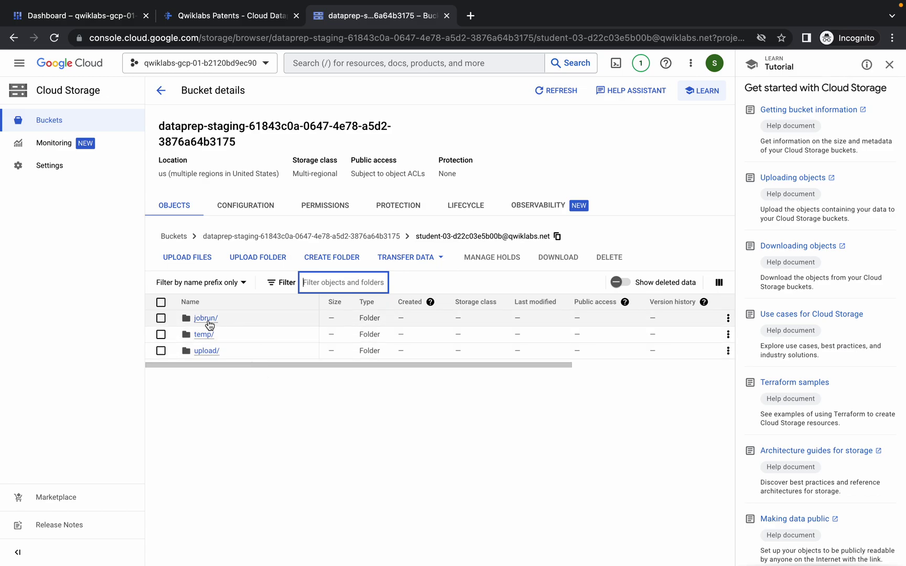
click(203, 318)
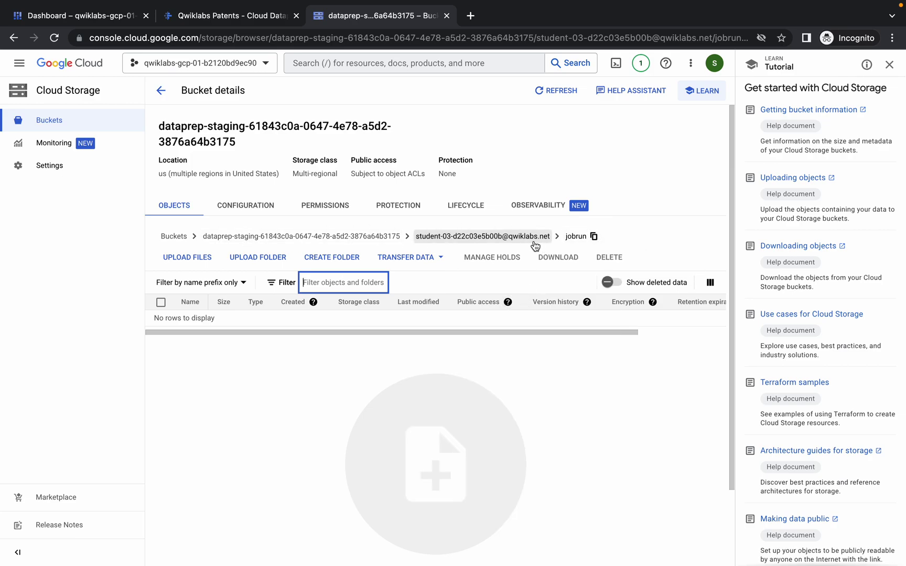
click(593, 238)
Step: Back in Dataprep, change the Create-CSV output location to the copied jobrun folder path and run the job
click(207, 20)
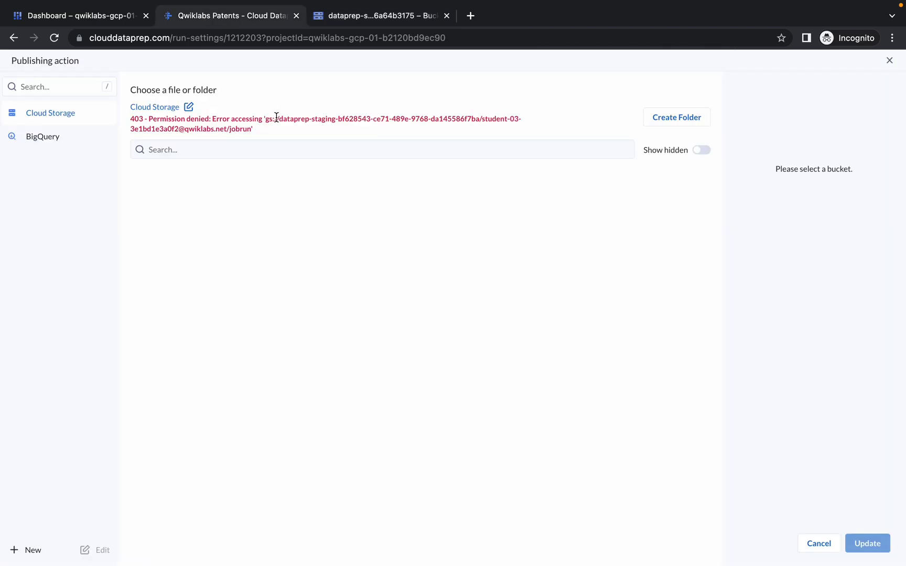
click(190, 108)
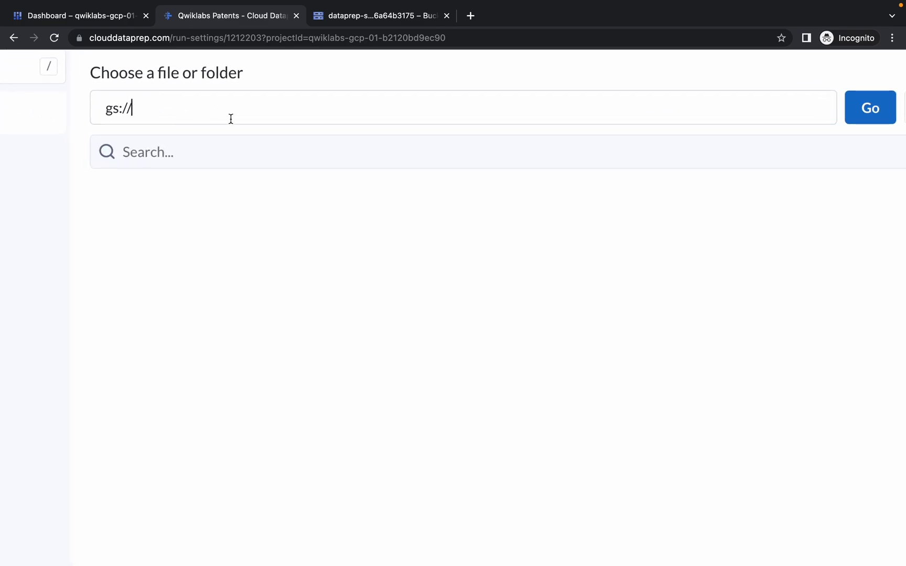
key(super+v)
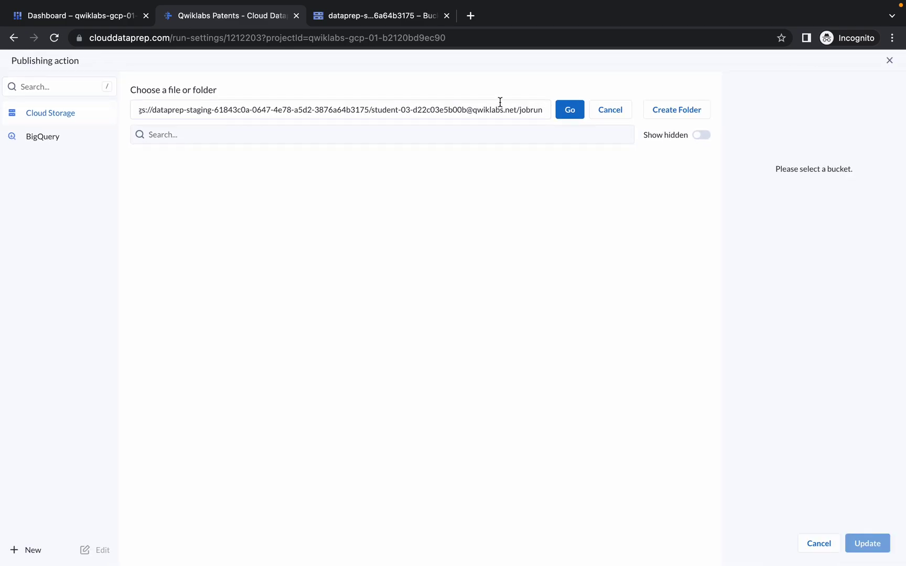
click(560, 111)
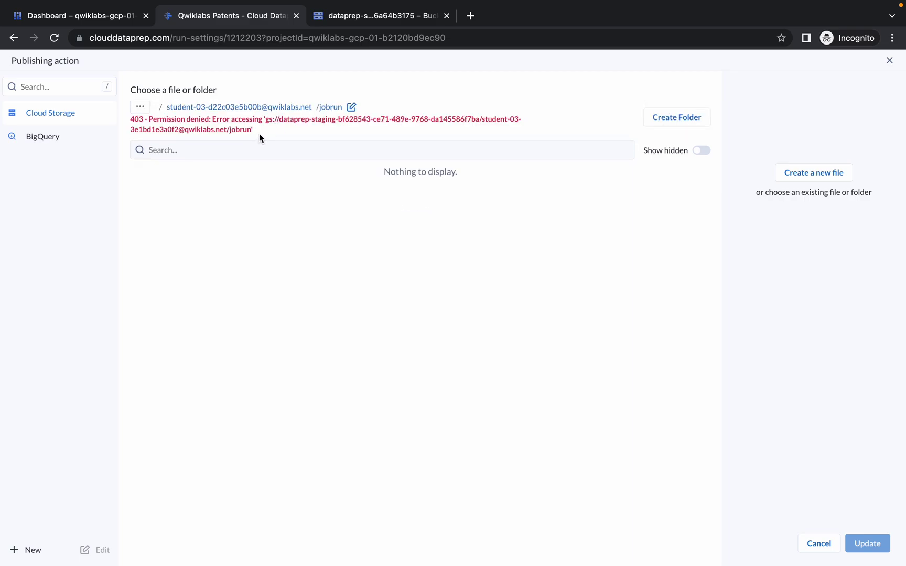
click(333, 108)
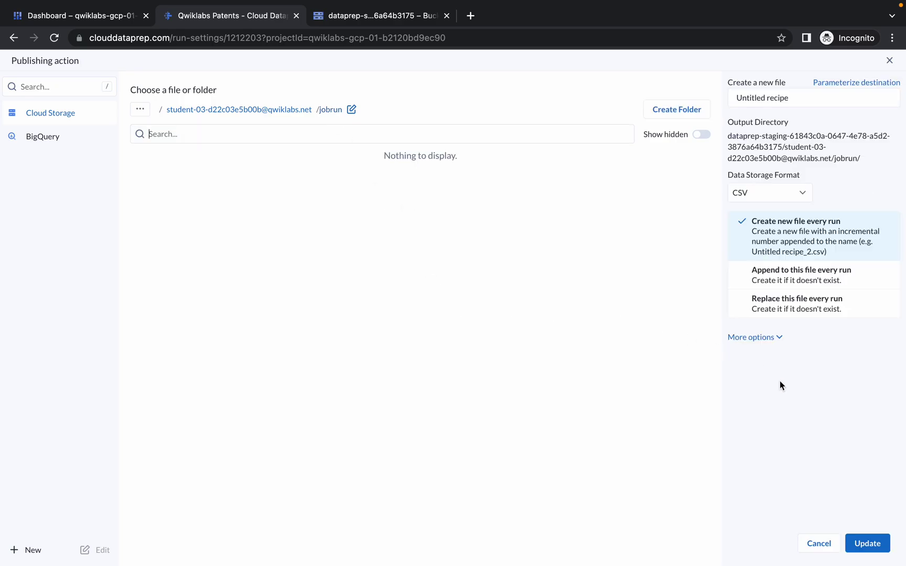
click(872, 547)
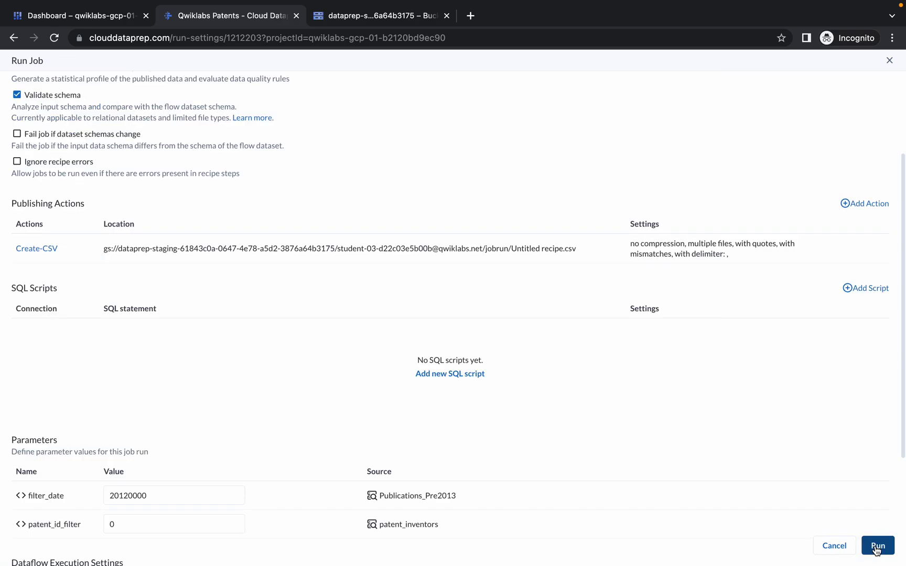
scroll(781, 468, down, 3)
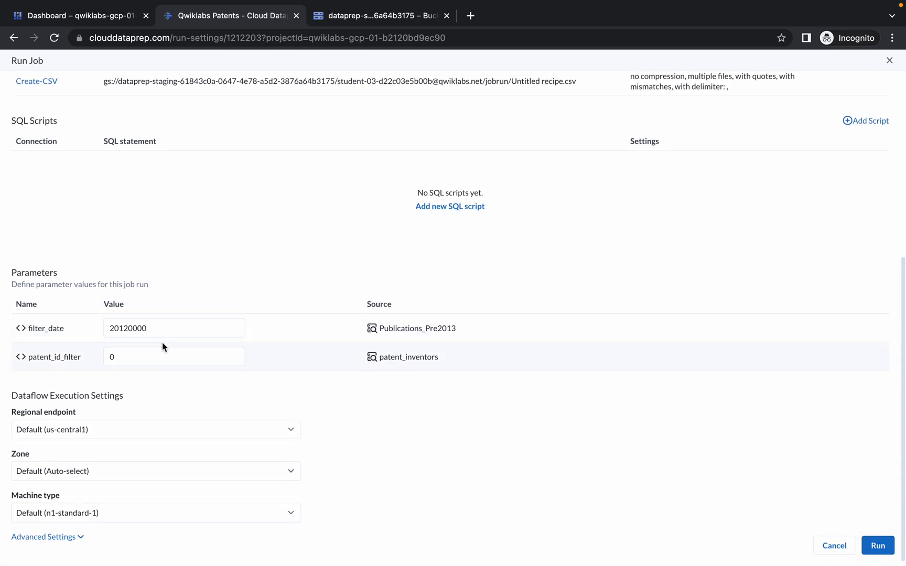
click(890, 548)
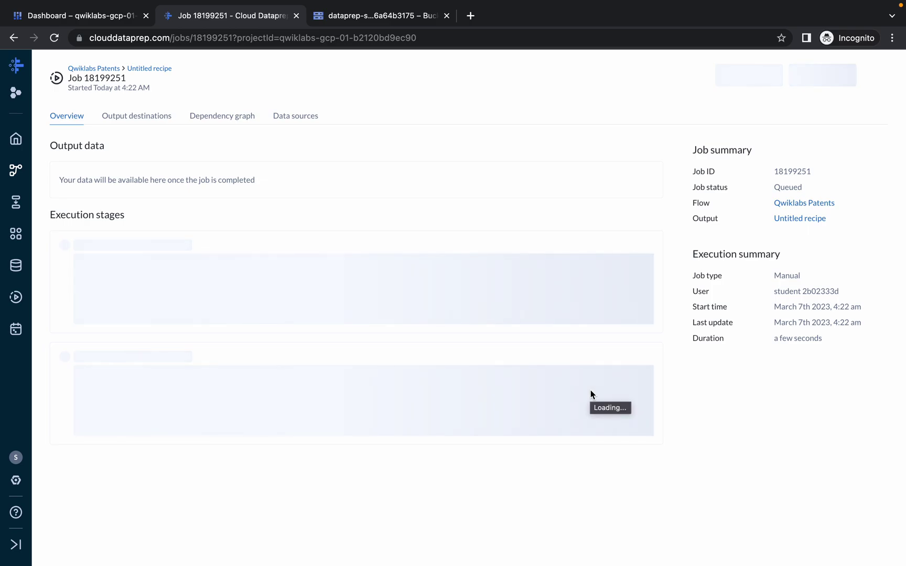
Step: Switch to the lab instructions and check progress for the Retrieve dataset files and Launch Cloud Dataprep objectives
key(ctrl+Left)
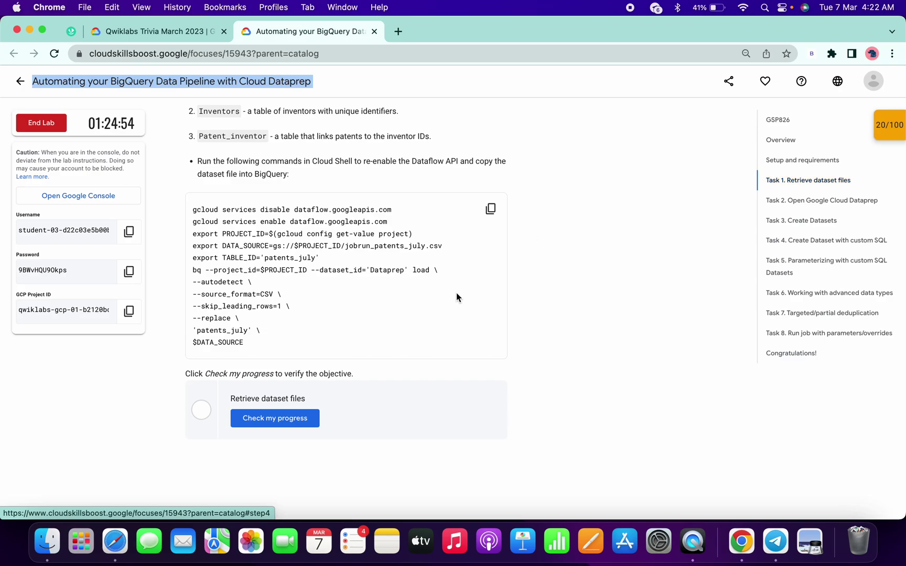
scroll(456, 293, down, 3)
click(290, 295)
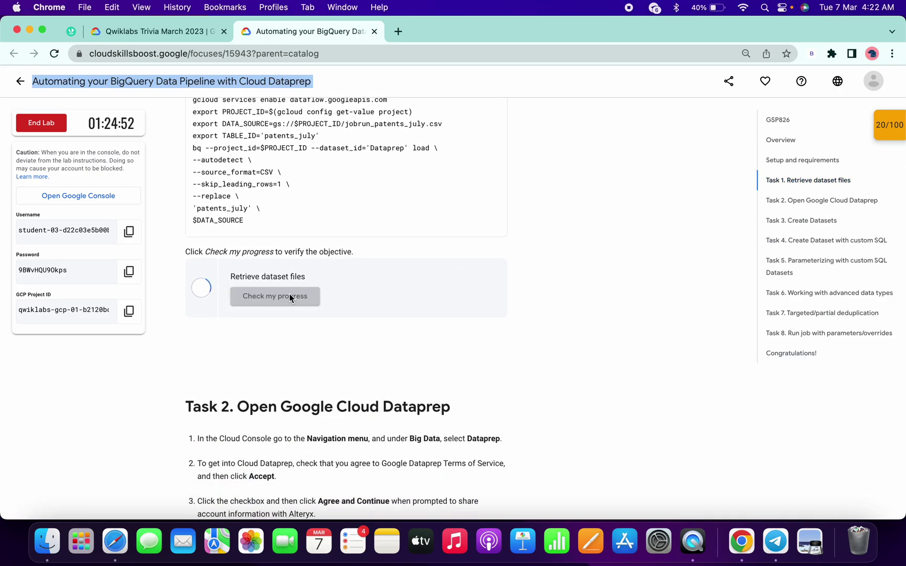
scroll(289, 294, down, 20)
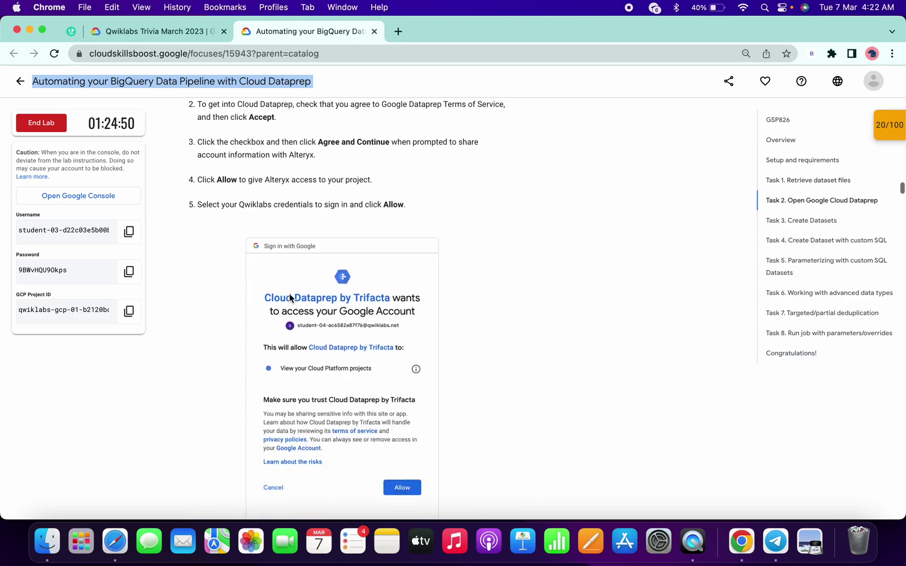
scroll(289, 294, up, 3)
click(272, 197)
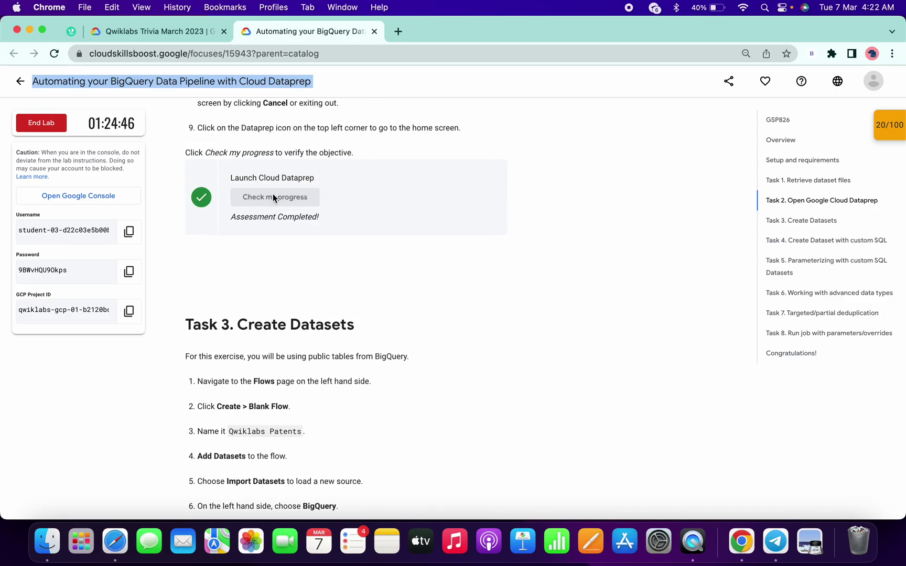
Step: Monitor the Dataprep job until it finishes, and check the lab's Task 8 progress for Run Job with Parameters/Overrides
click(799, 338)
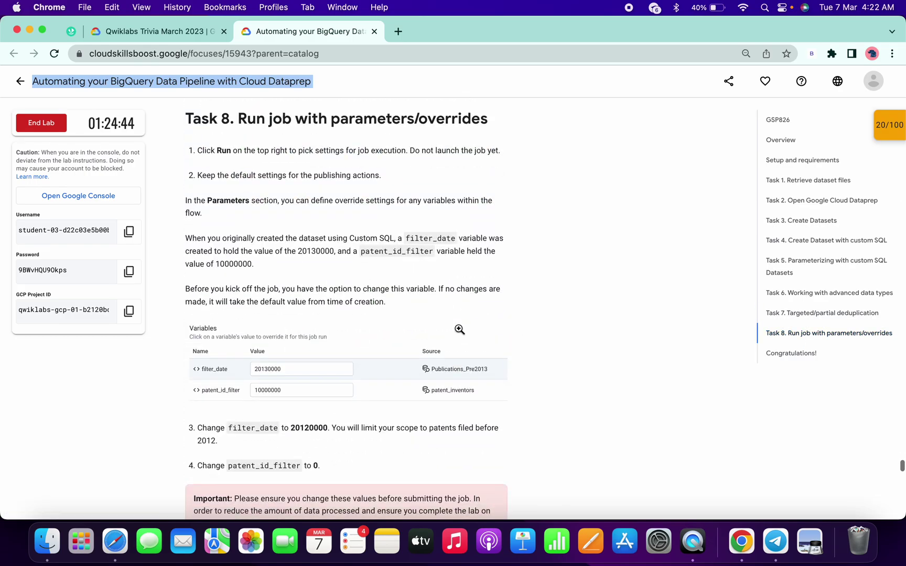
key(ctrl+Right)
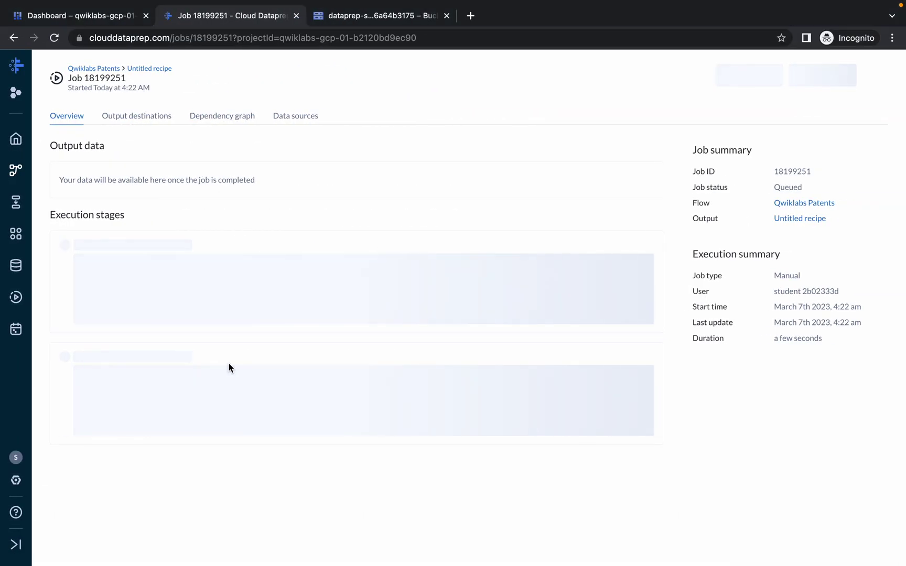
key(ctrl+Left)
scroll(229, 367, down, 2)
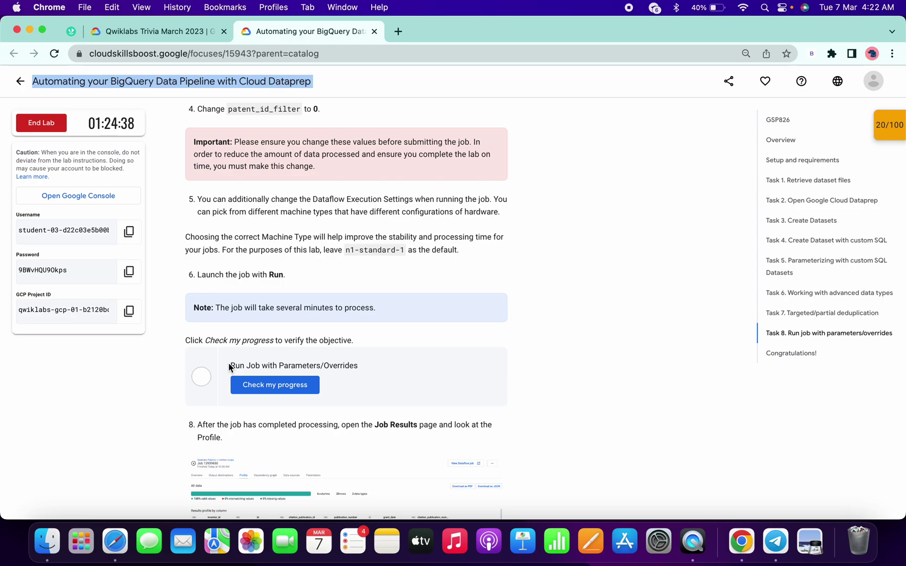
key(ctrl+Right)
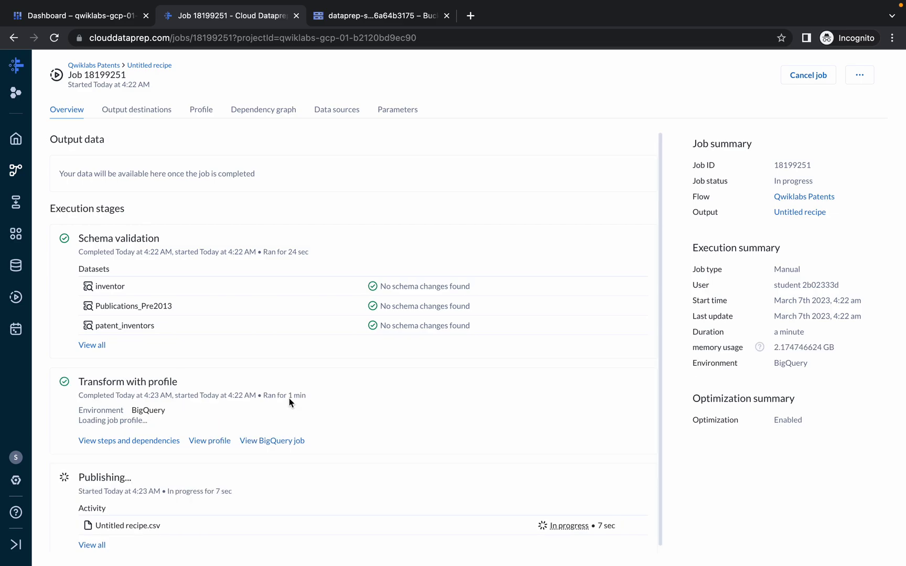
scroll(177, 378, down, 1)
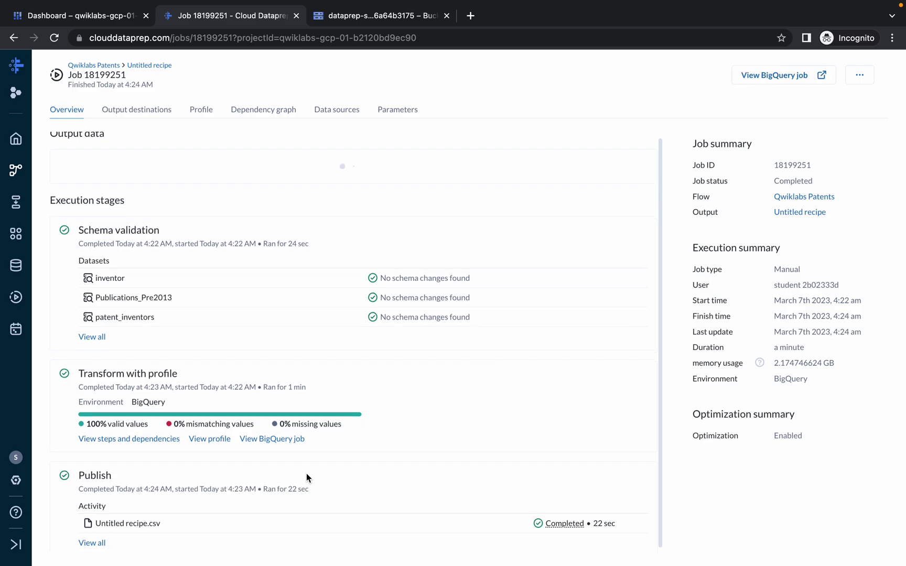
key(ctrl+Left)
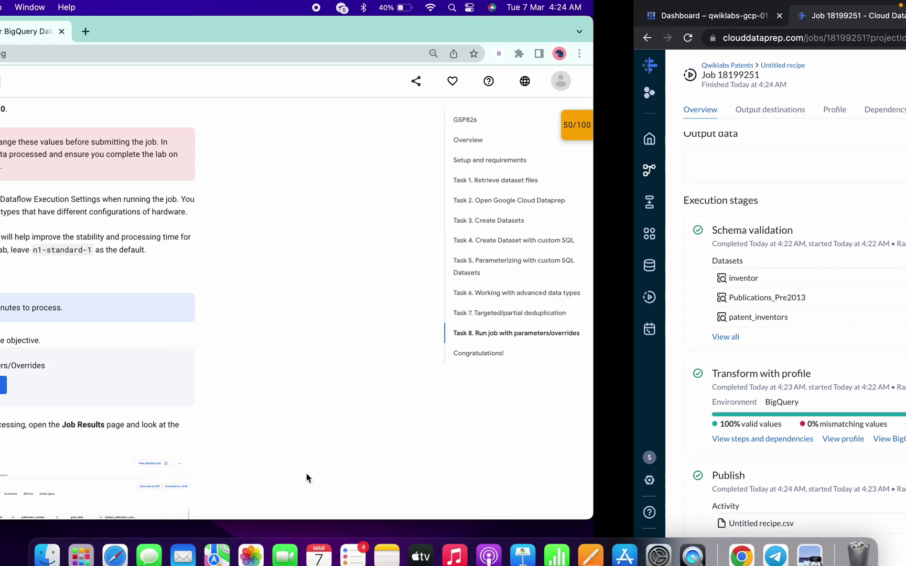
click(295, 386)
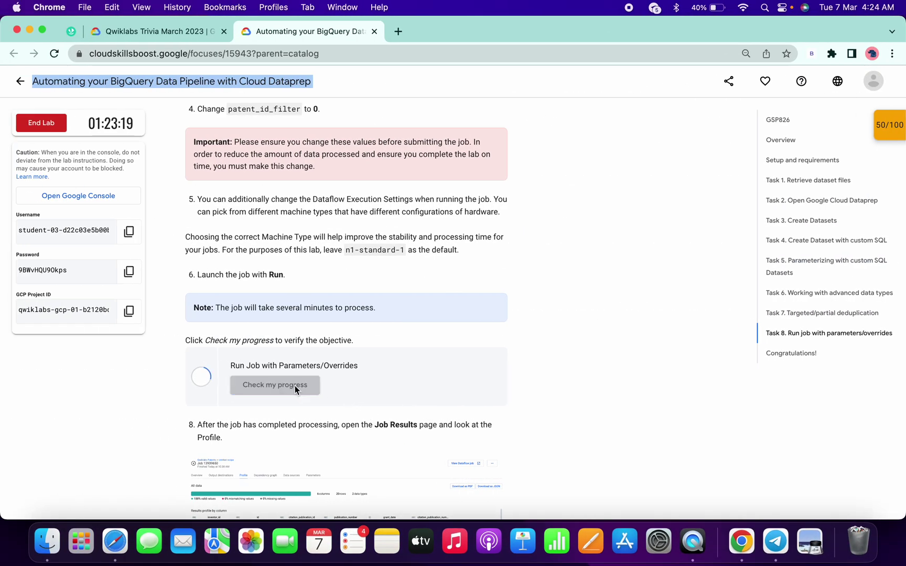